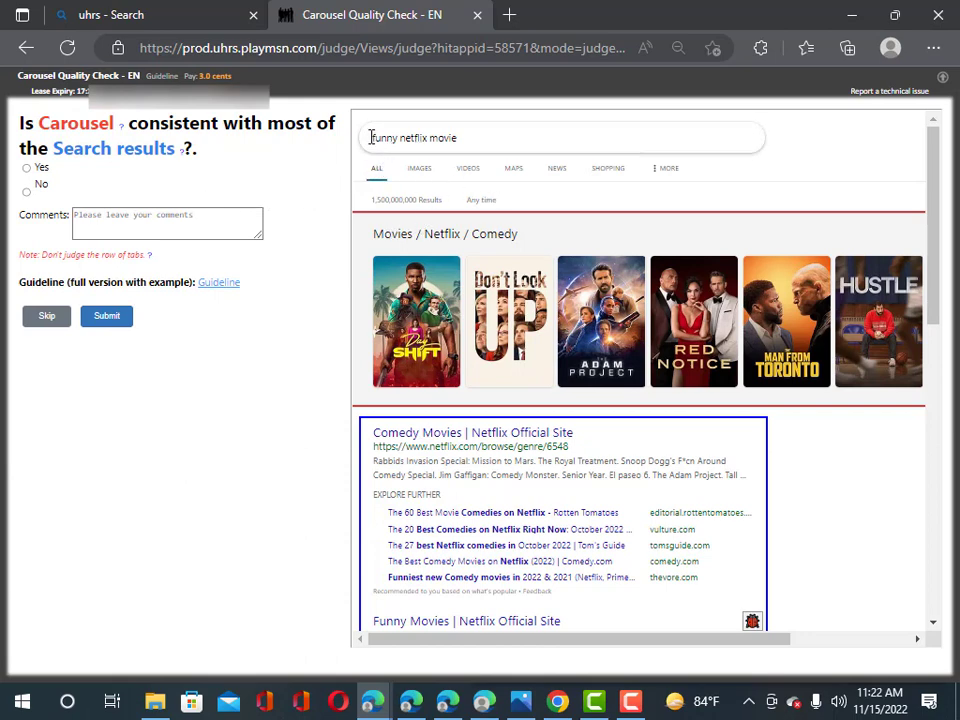
Copy the query "funny netflix movie" from the judging task and run it as a web search in a new tab.
{"action": "left_click_drag", "start_coordinate": [375, 137], "coordinate": [439, 139]}
{"action": "left_click", "coordinate": [492, 140]}
{"action": "left_click_drag", "start_coordinate": [372, 137], "coordinate": [458, 139]}
{"action": "right_click", "coordinate": [455, 139]}
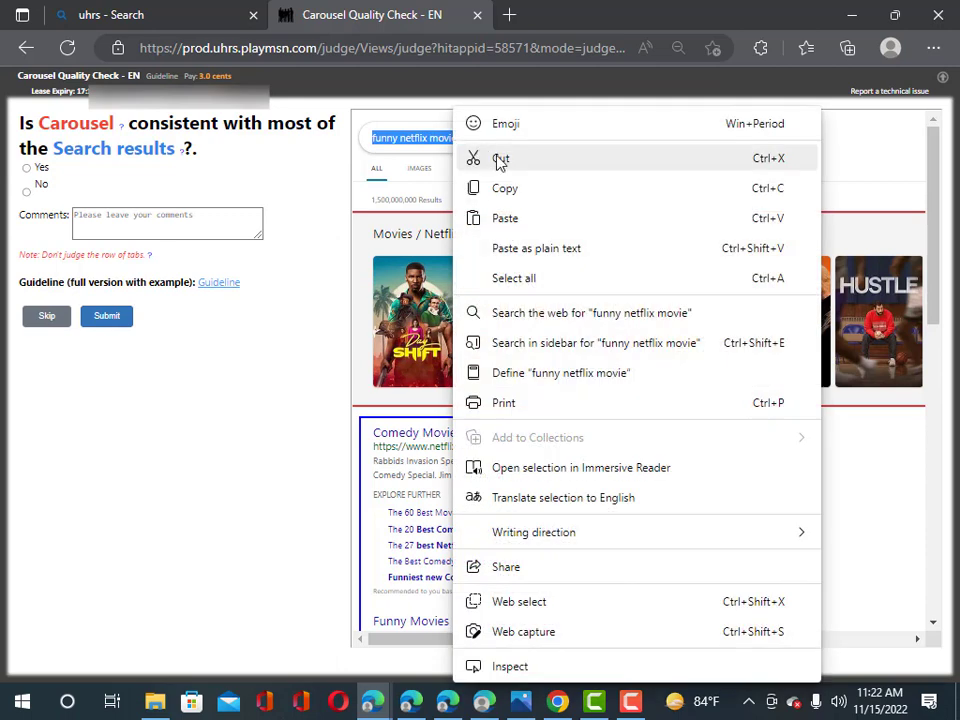
{"action": "left_click", "coordinate": [521, 198]}
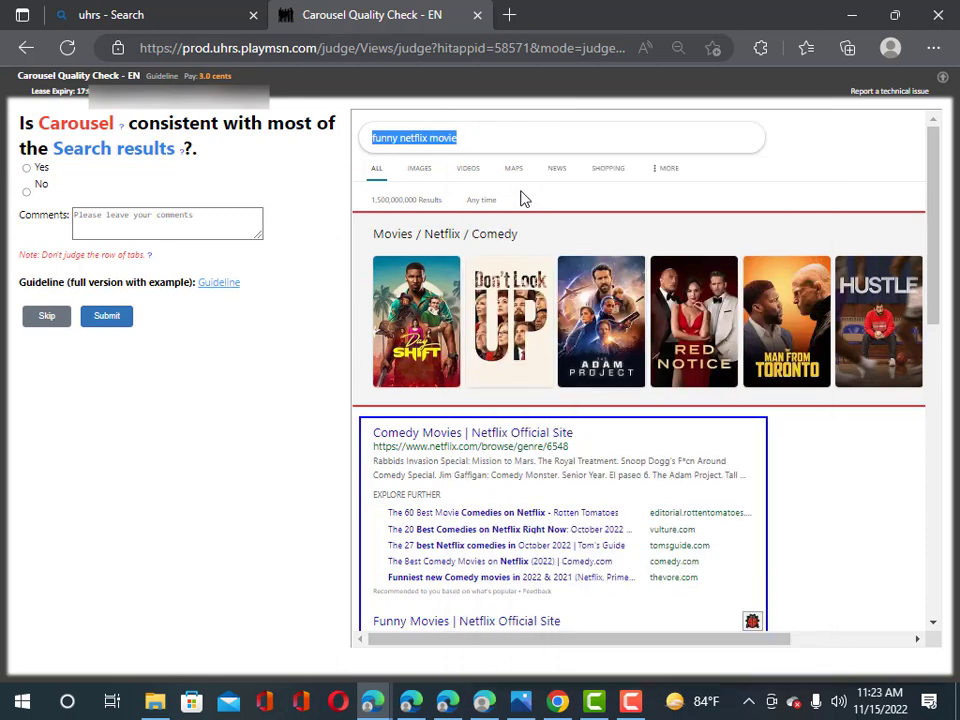
{"action": "left_click", "coordinate": [510, 16]}
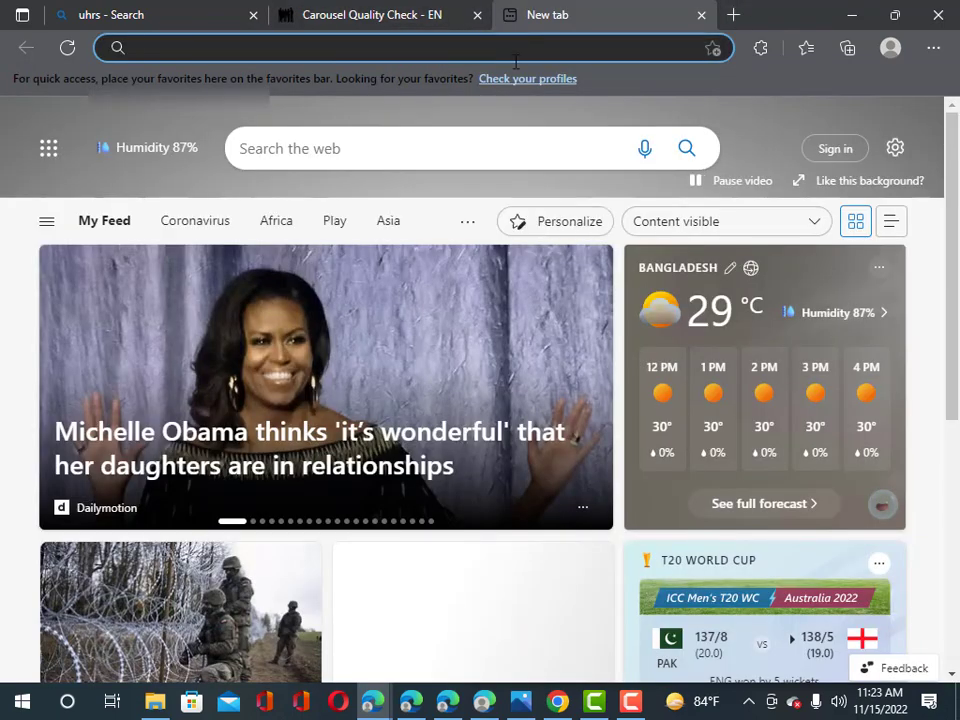
{"action": "right_click", "coordinate": [357, 150]}
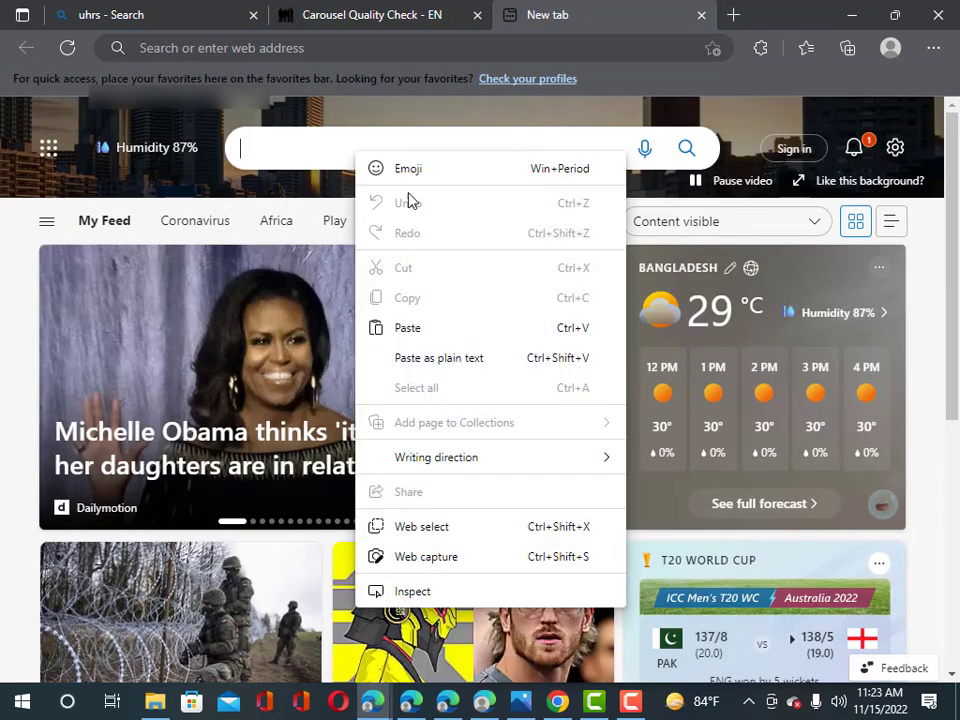
{"action": "left_click", "coordinate": [407, 328]}
{"action": "left_click", "coordinate": [688, 152]}
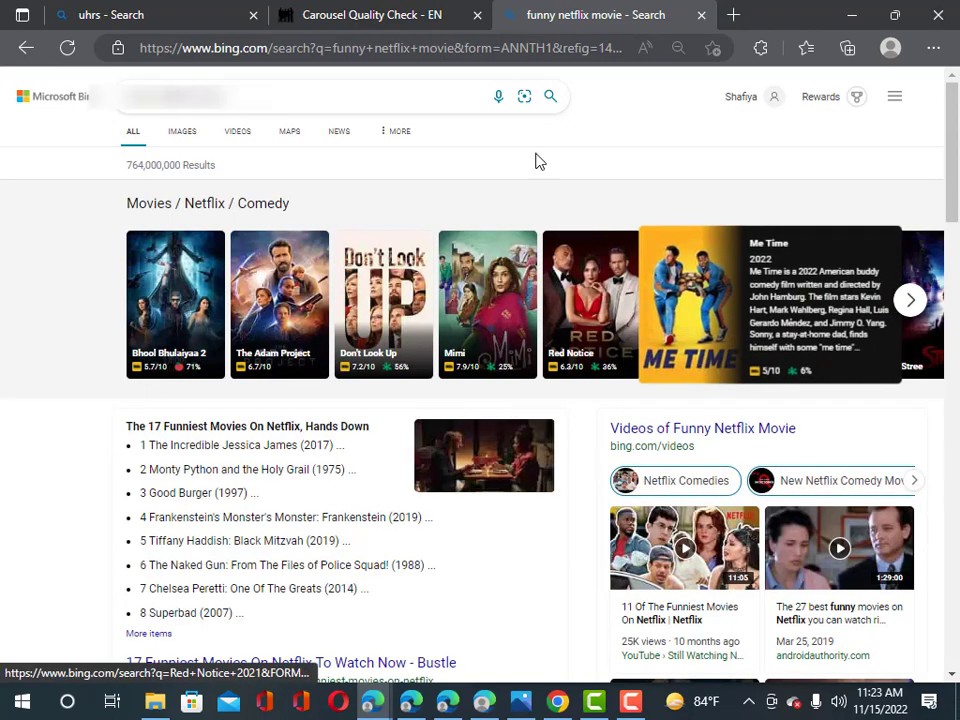
Compare the movies in the task's Netflix comedy carousel with those in the live search results carousel.
{"action": "left_click", "coordinate": [362, 14]}
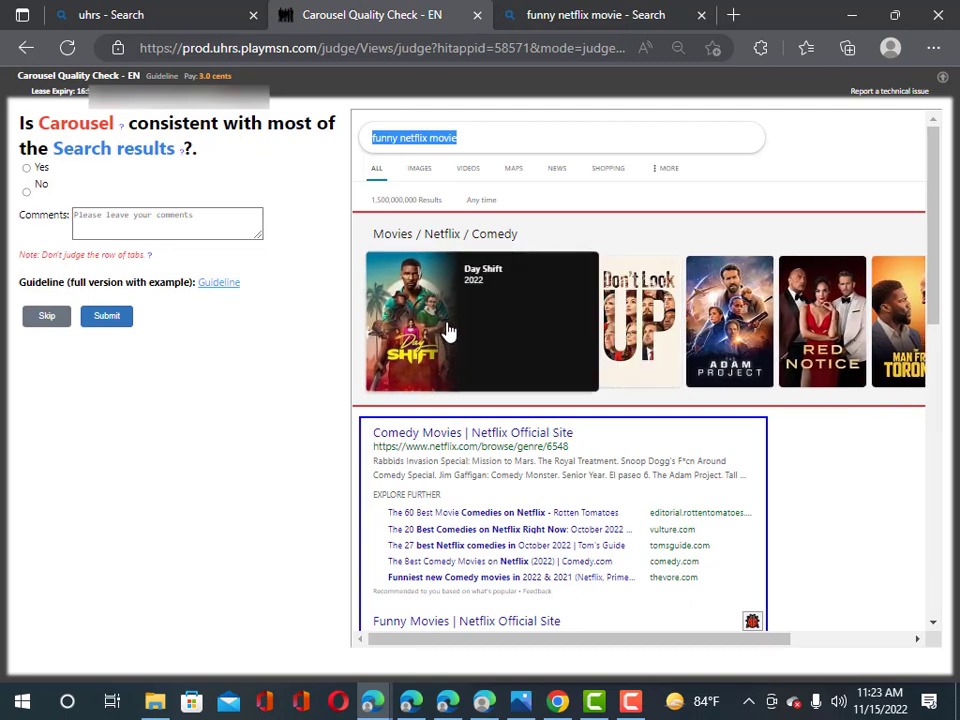
{"action": "mouse_move", "coordinate": [574, 312]}
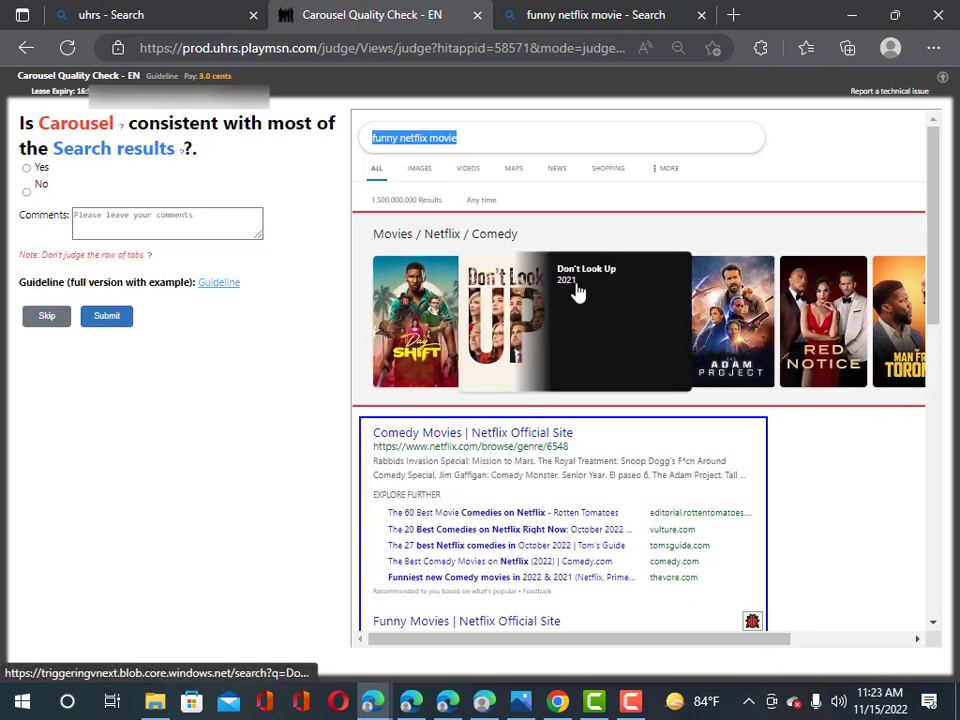
{"action": "mouse_move", "coordinate": [720, 304]}
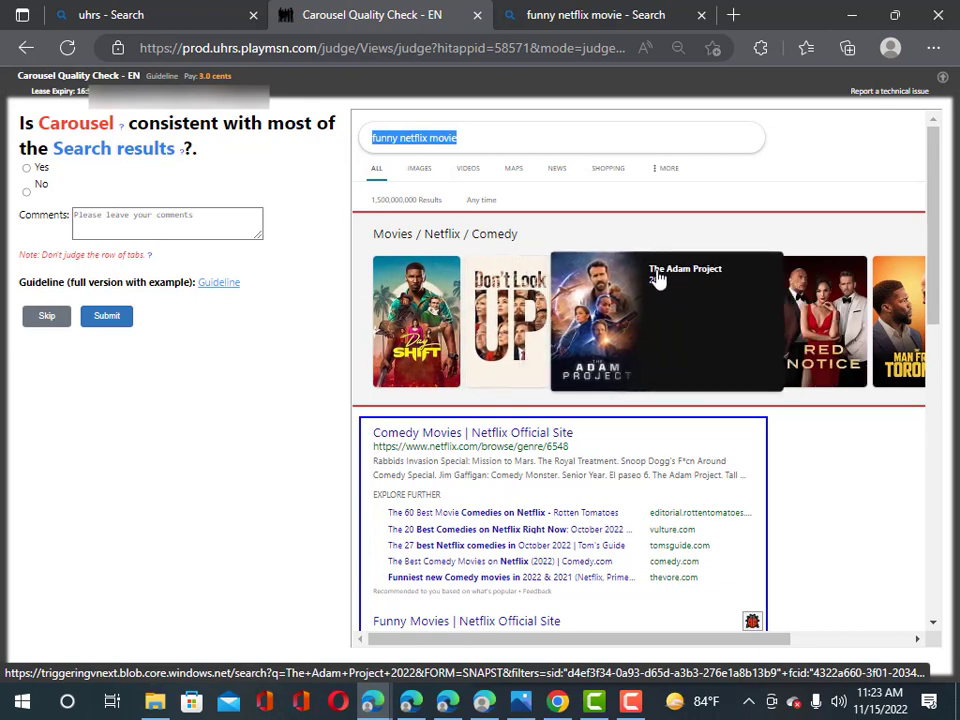
{"action": "mouse_move", "coordinate": [748, 328]}
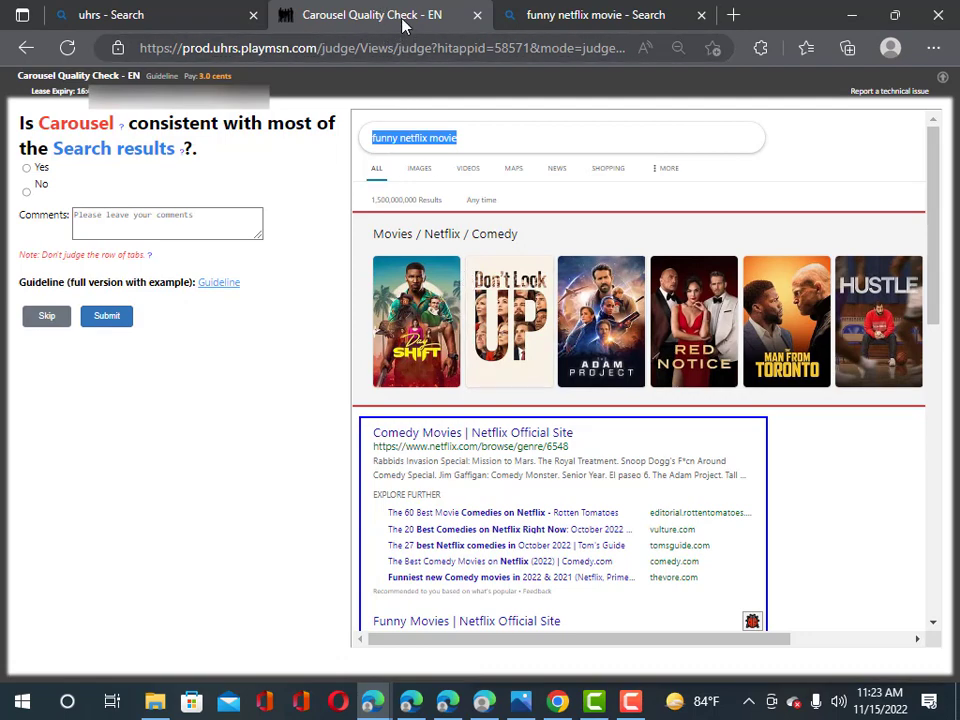
{"action": "left_click", "coordinate": [592, 18]}
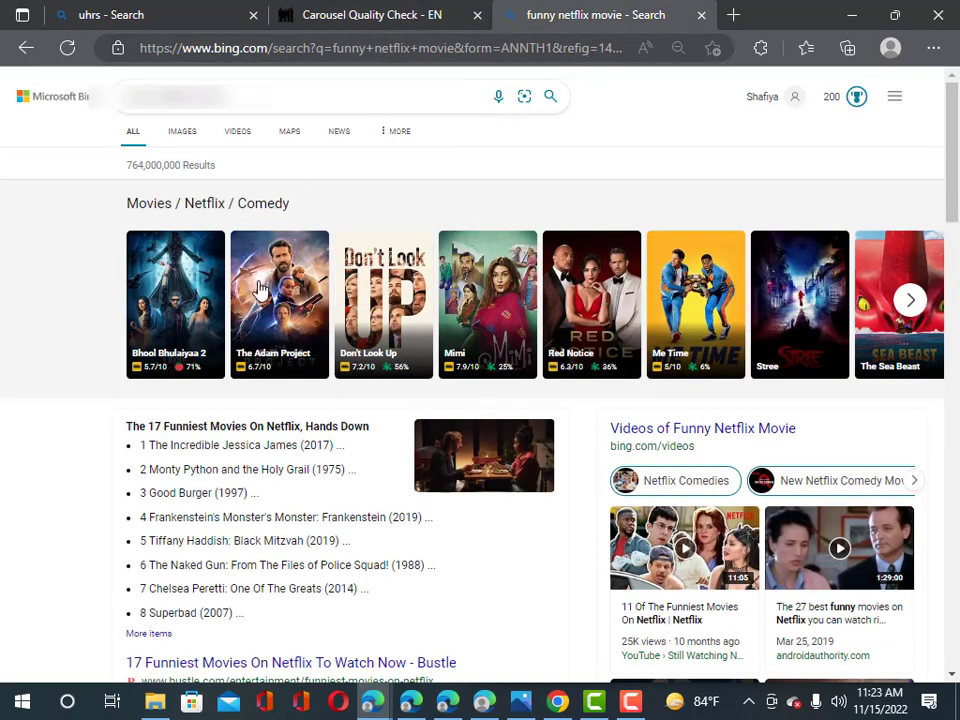
{"action": "mouse_move", "coordinate": [302, 316]}
{"action": "mouse_move", "coordinate": [536, 313]}
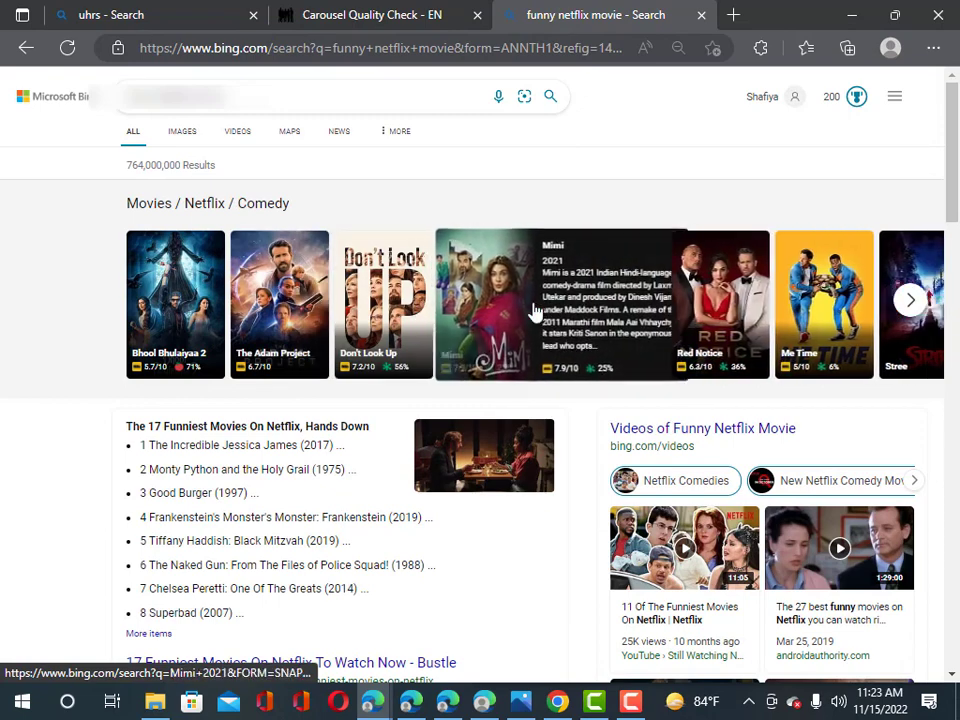
{"action": "mouse_move", "coordinate": [615, 307]}
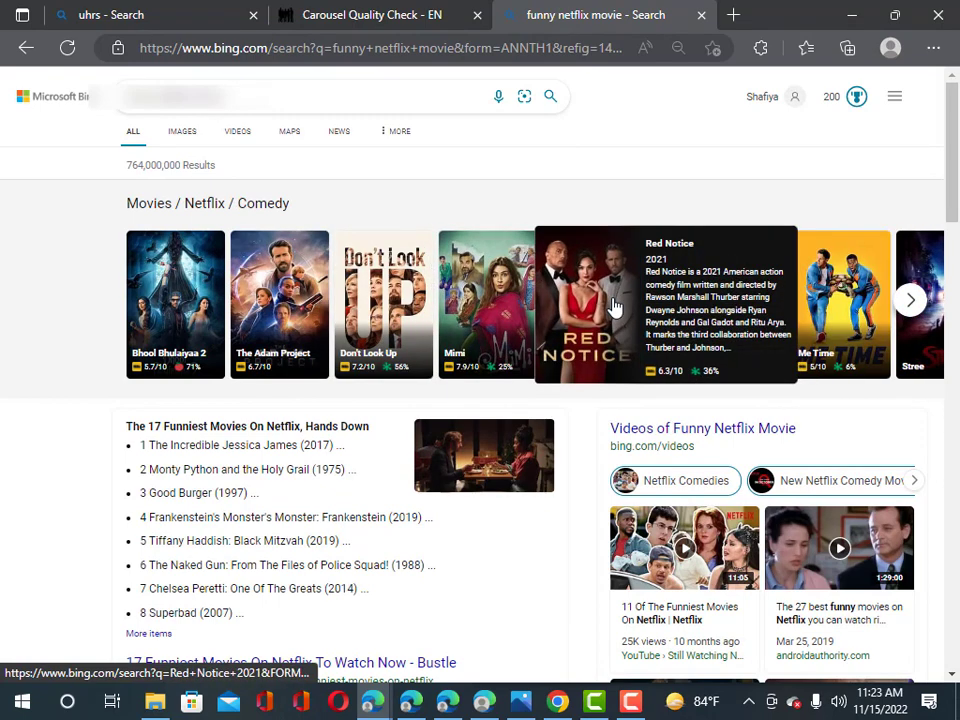
{"action": "mouse_move", "coordinate": [402, 291]}
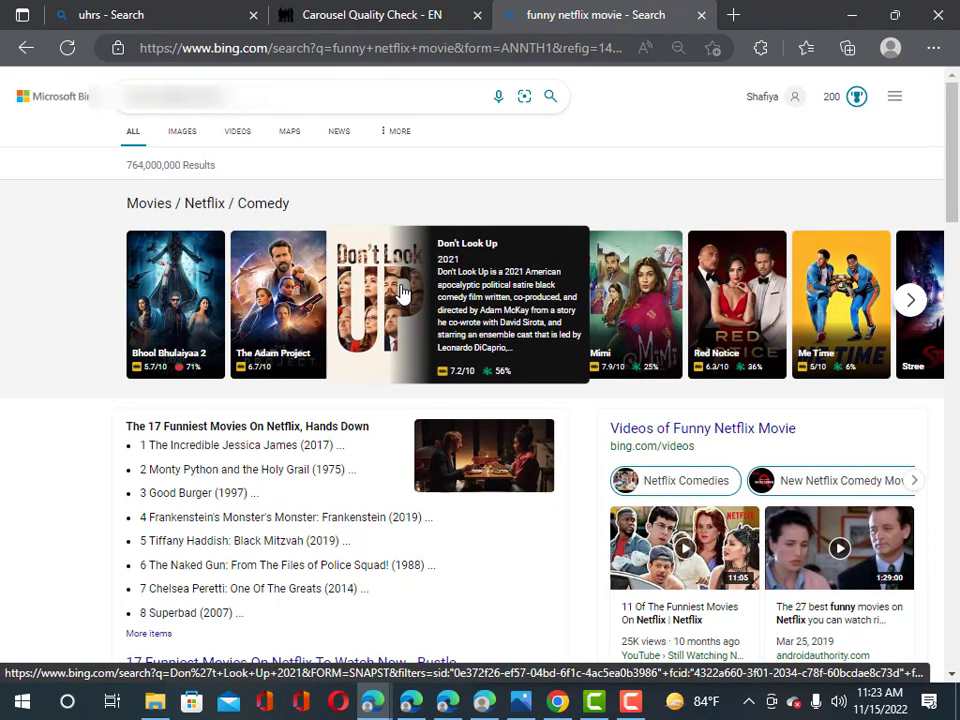
{"action": "mouse_move", "coordinate": [300, 292]}
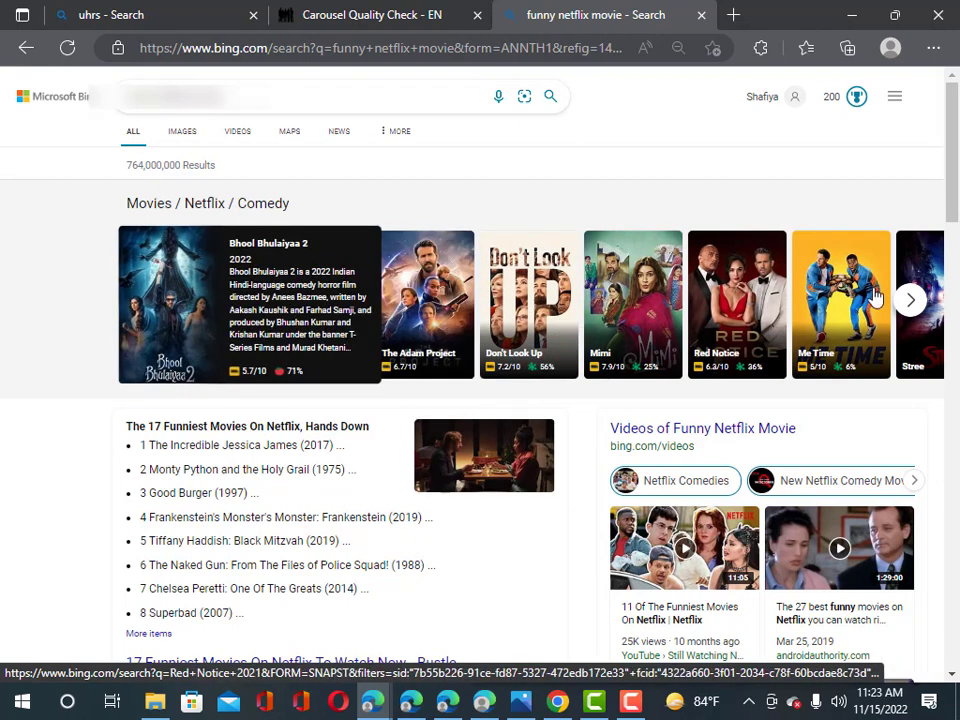
Close the live search results and submit Yes as the consistency judgment for the "funny netflix movie" carousel.
{"action": "left_click", "coordinate": [700, 16]}
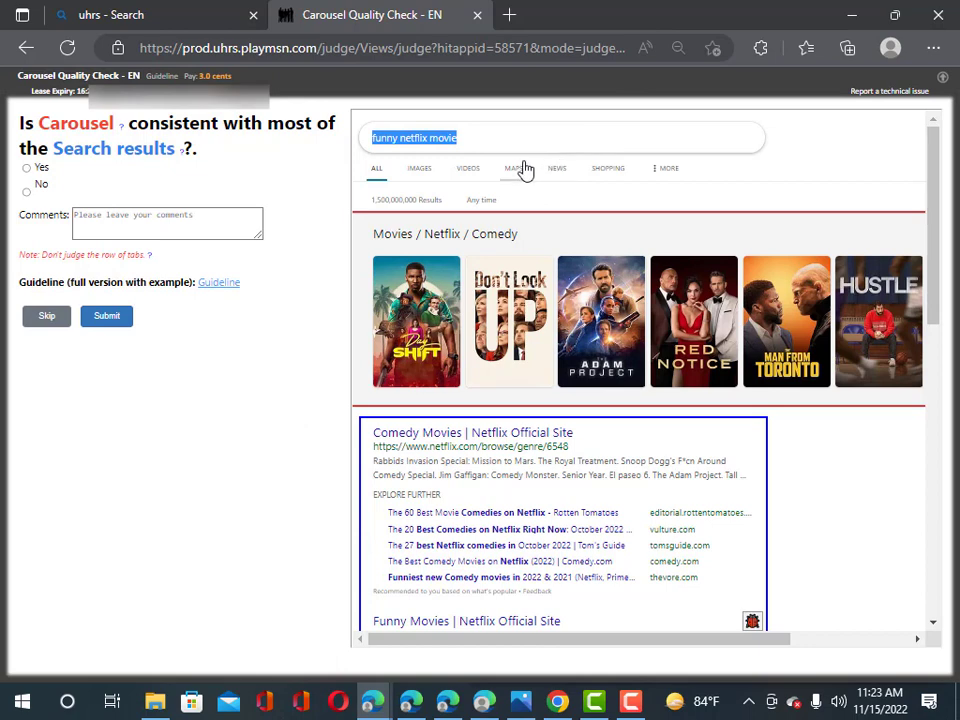
{"action": "left_click", "coordinate": [28, 169]}
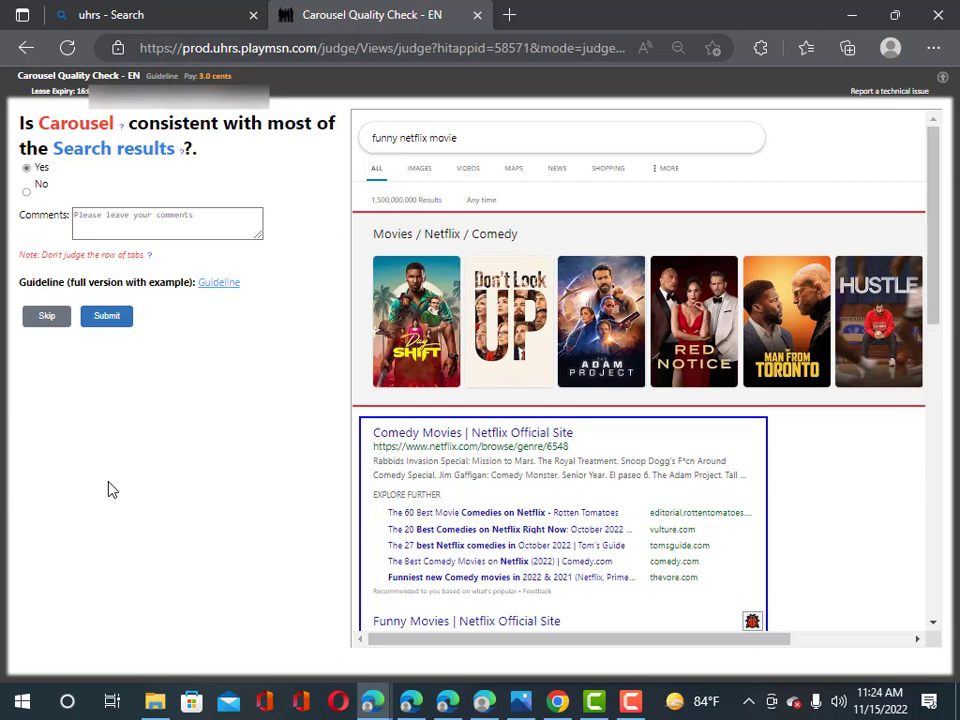
{"action": "mouse_move", "coordinate": [402, 381]}
{"action": "left_click", "coordinate": [107, 316]}
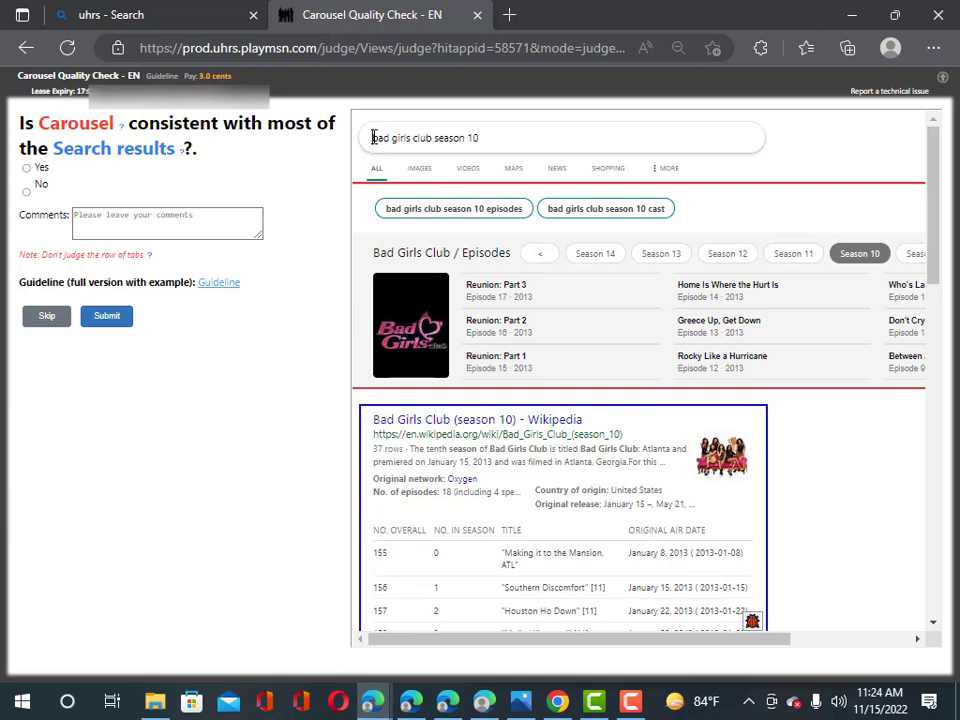
Copy the query "bad girls club season 10" from the task and run it as a web search in a new tab.
{"action": "left_click_drag", "start_coordinate": [372, 137], "coordinate": [478, 137]}
{"action": "right_click", "coordinate": [477, 137]}
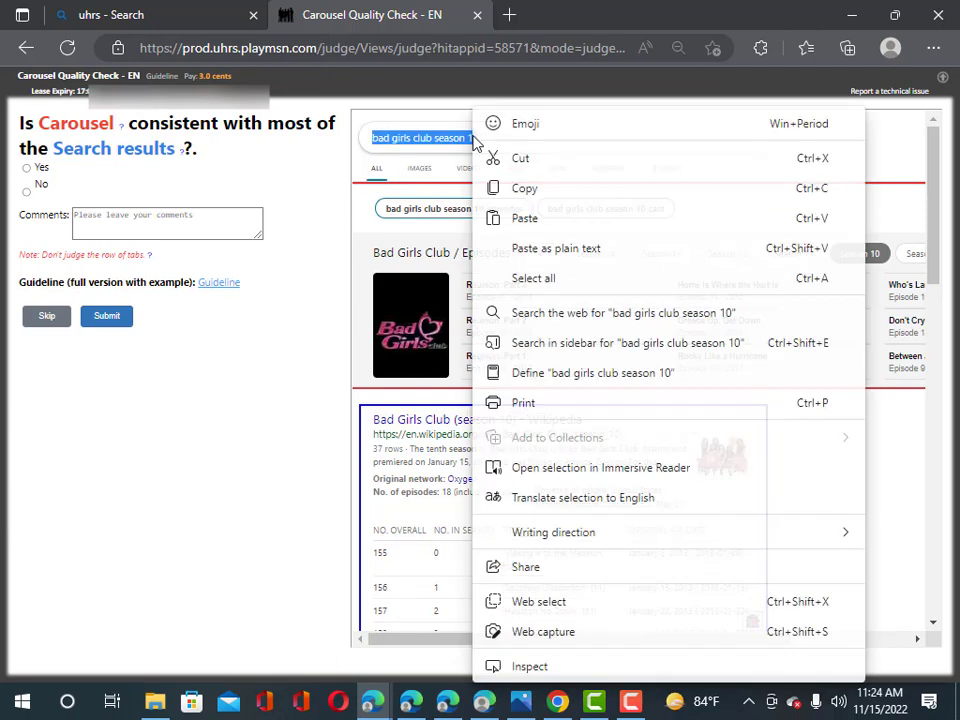
{"action": "left_click", "coordinate": [536, 190]}
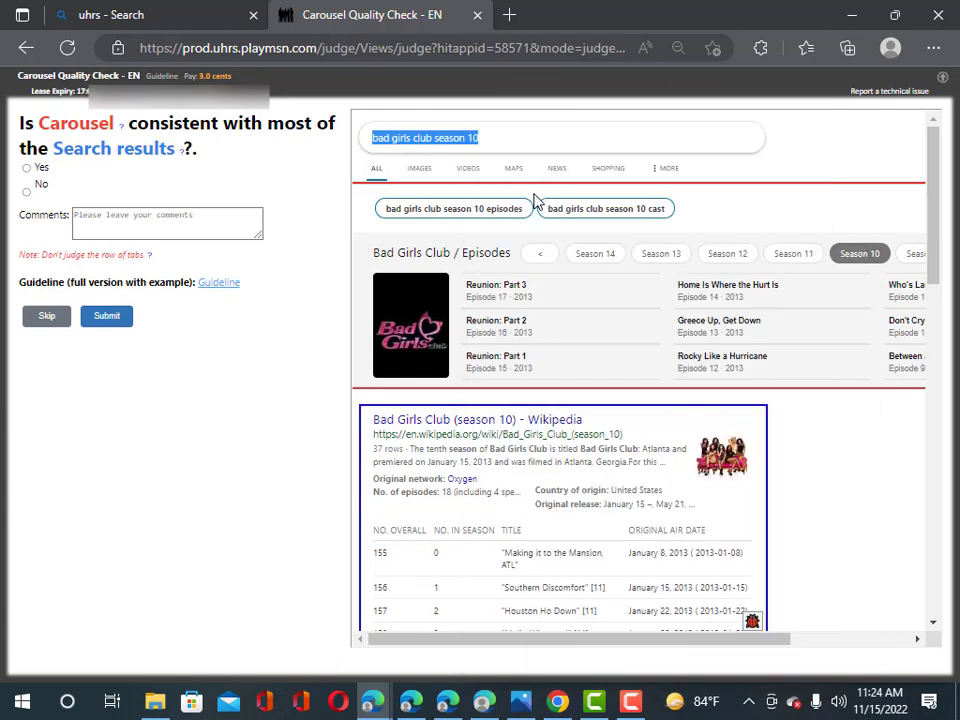
{"action": "left_click", "coordinate": [509, 16]}
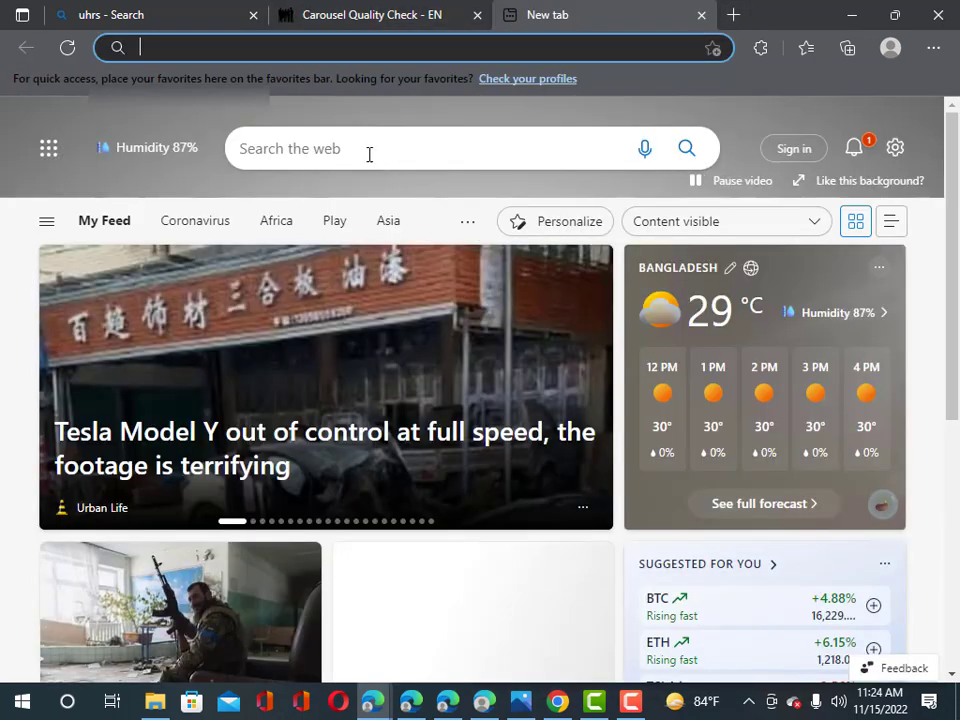
{"action": "left_click", "coordinate": [357, 148]}
{"action": "right_click", "coordinate": [357, 149]}
{"action": "left_click", "coordinate": [409, 328]}
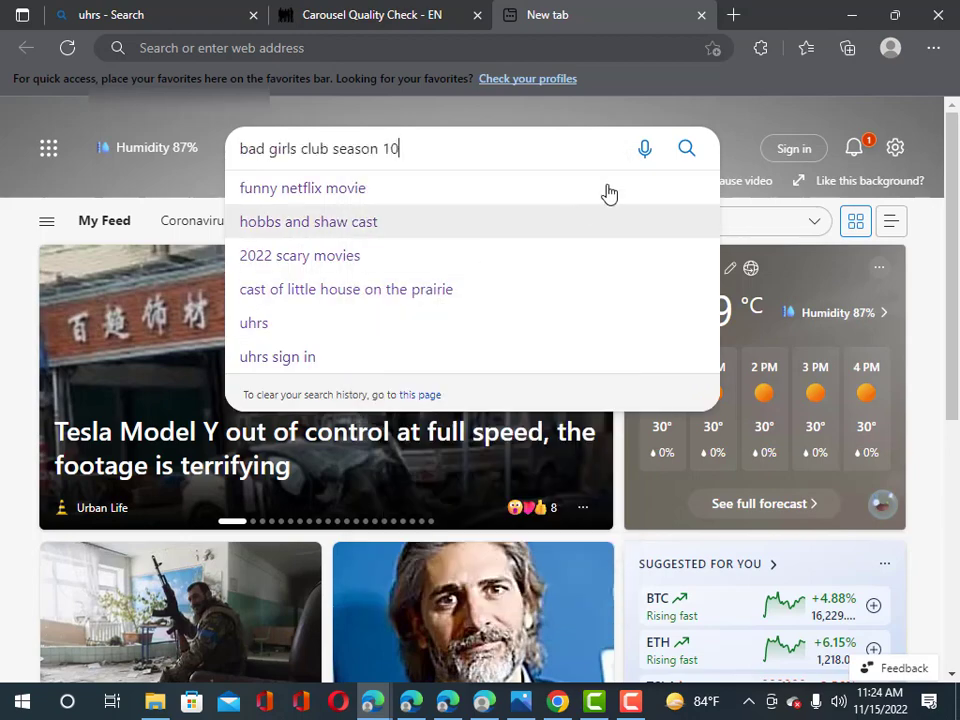
{"action": "left_click", "coordinate": [682, 155]}
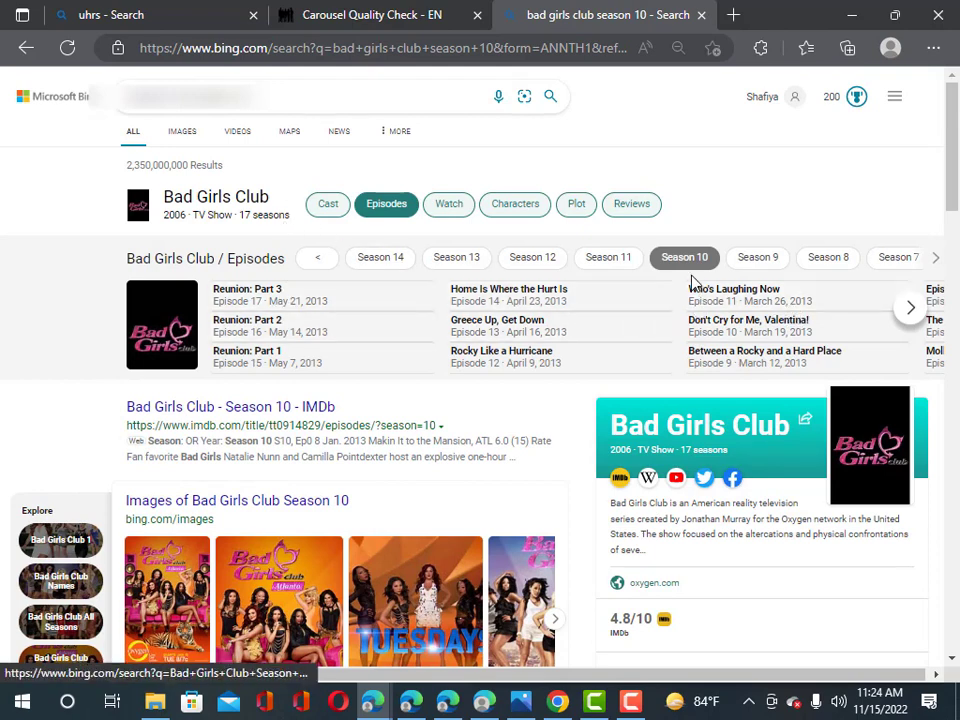
Check the Bad Girls Club episodes carousel against the live results, and submit Yes as the consistency judgment.
{"action": "left_click", "coordinate": [364, 15]}
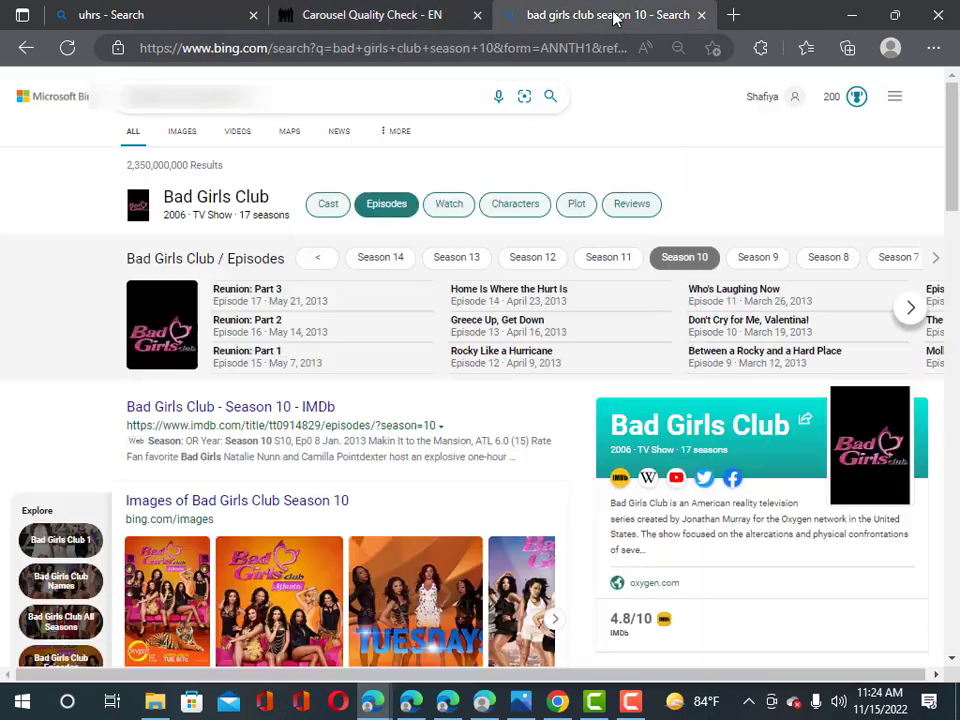
{"action": "left_click", "coordinate": [612, 15]}
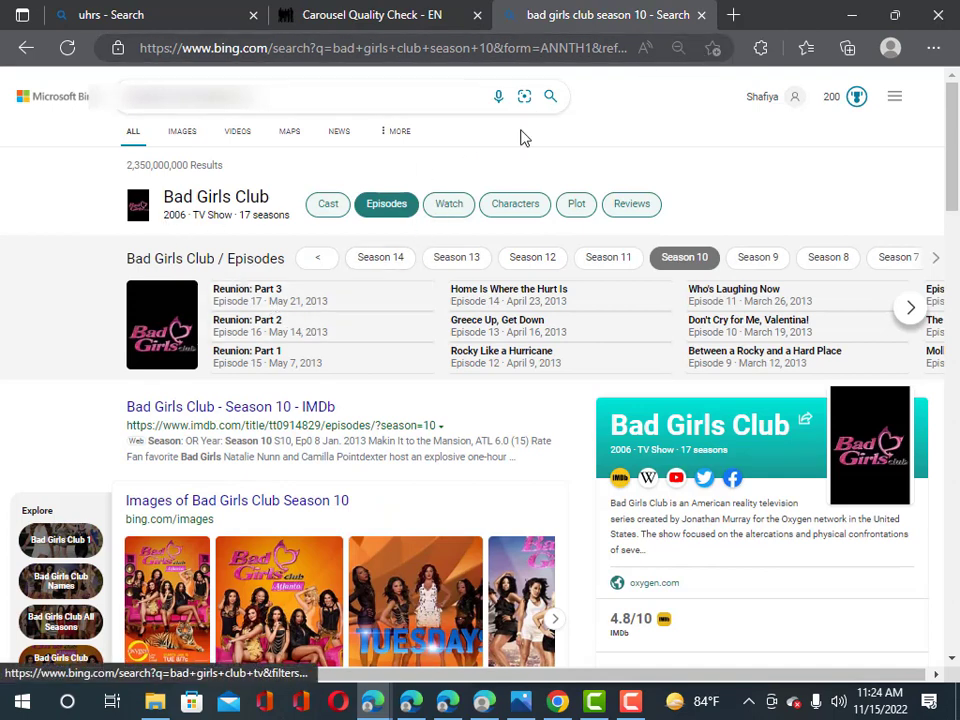
{"action": "left_click", "coordinate": [702, 15]}
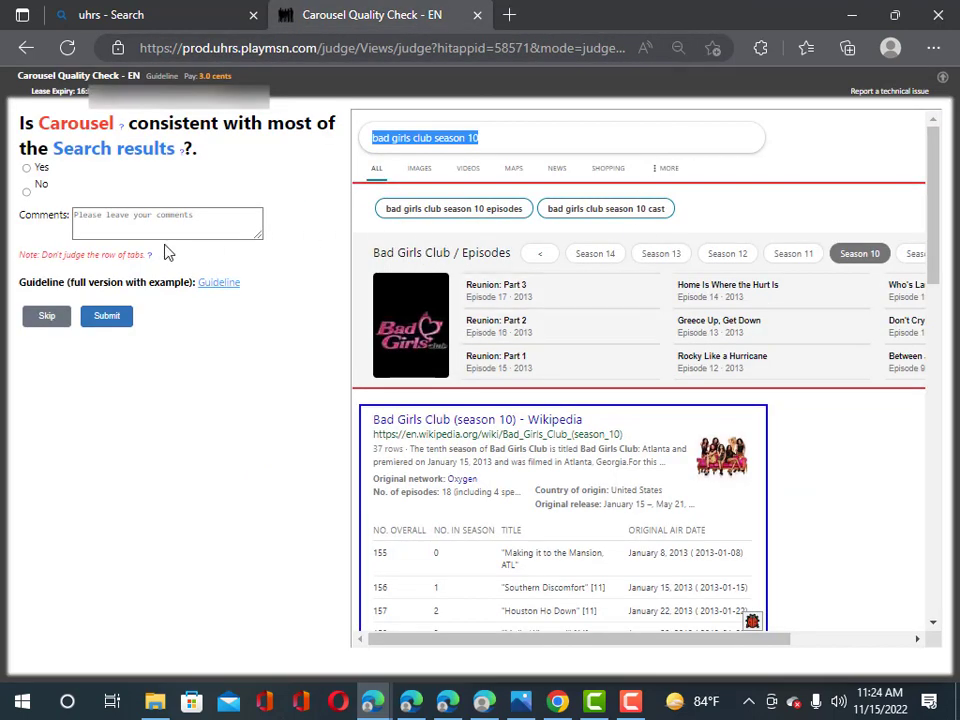
{"action": "left_click", "coordinate": [26, 168]}
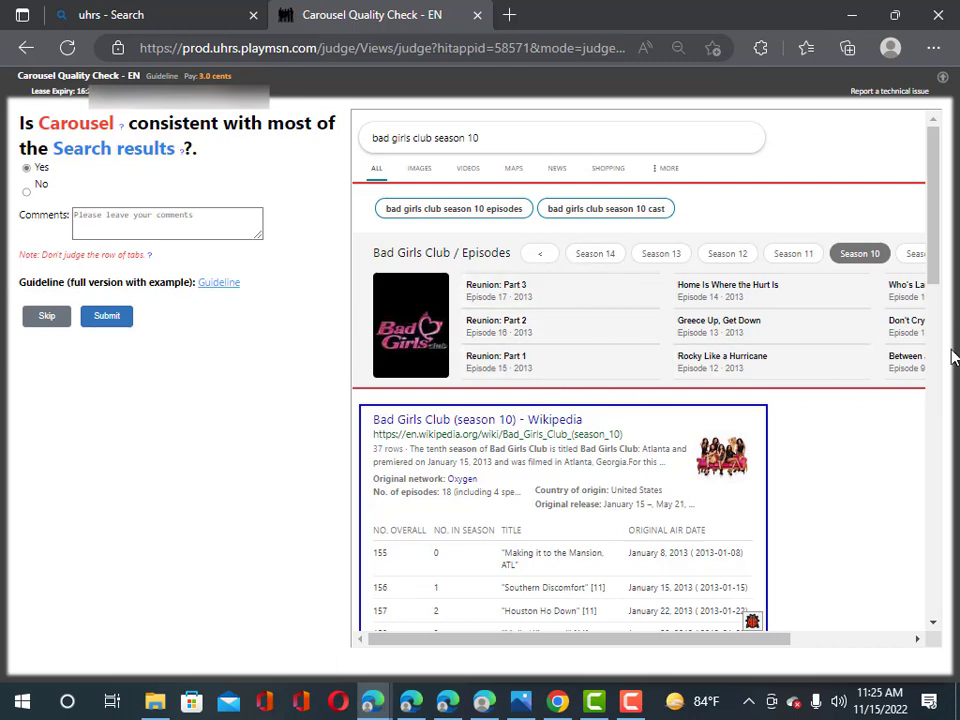
{"action": "left_click", "coordinate": [116, 317]}
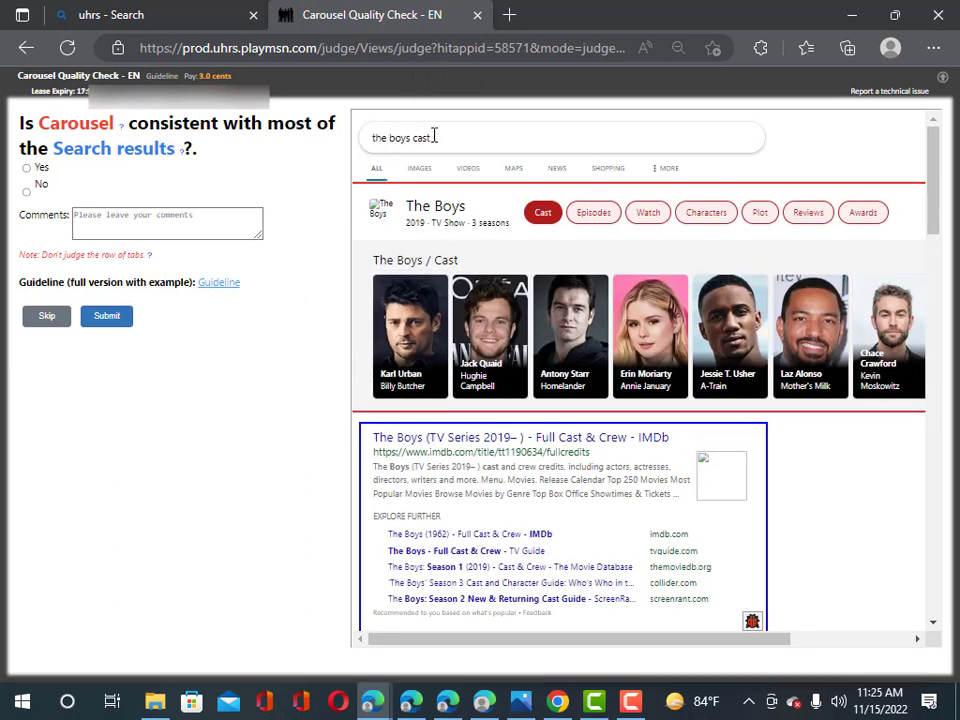
Copy the query "the boys cast" from the task and run it as a web search in a new tab.
{"action": "left_click_drag", "start_coordinate": [372, 138], "coordinate": [422, 135]}
{"action": "right_click", "coordinate": [431, 137]}
{"action": "left_click", "coordinate": [492, 189]}
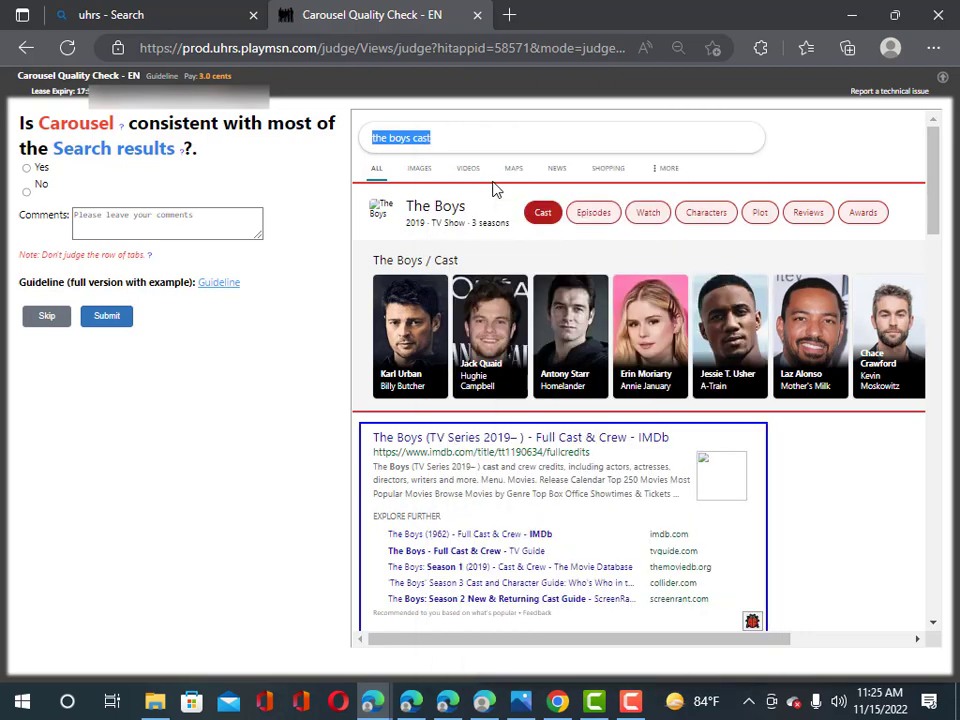
{"action": "left_click", "coordinate": [509, 15]}
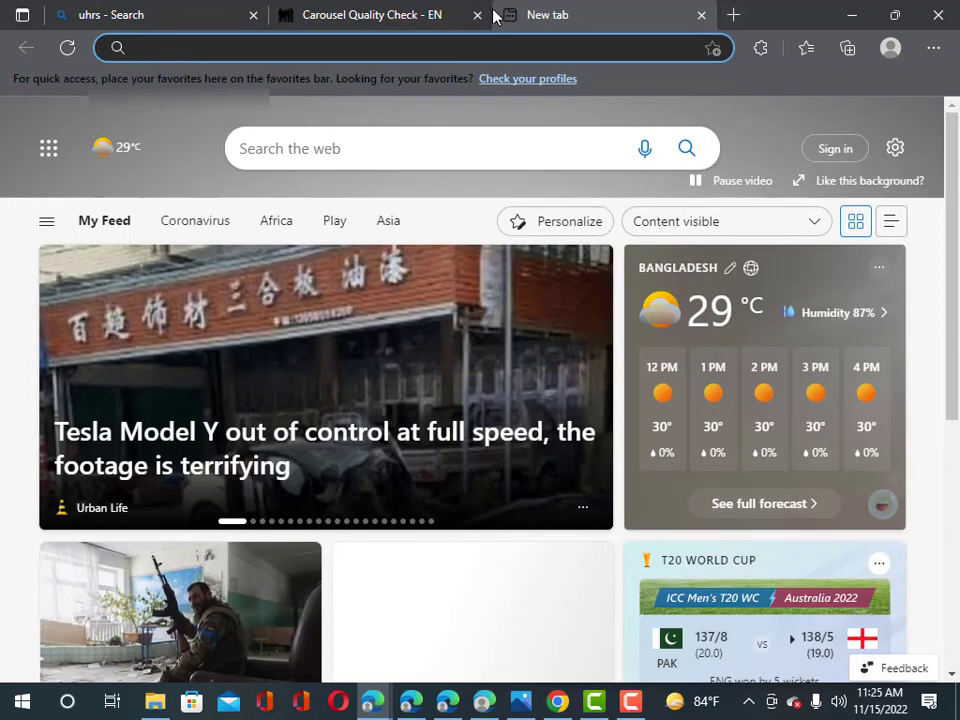
{"action": "left_click", "coordinate": [349, 141]}
{"action": "right_click", "coordinate": [349, 141]}
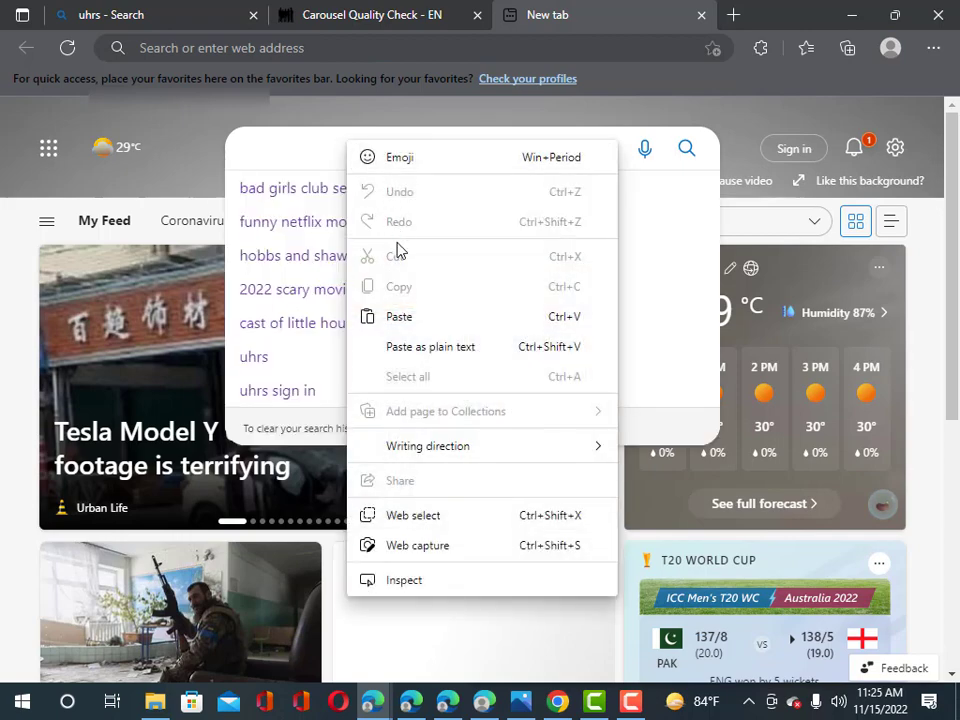
{"action": "left_click", "coordinate": [400, 315]}
{"action": "left_click", "coordinate": [684, 150]}
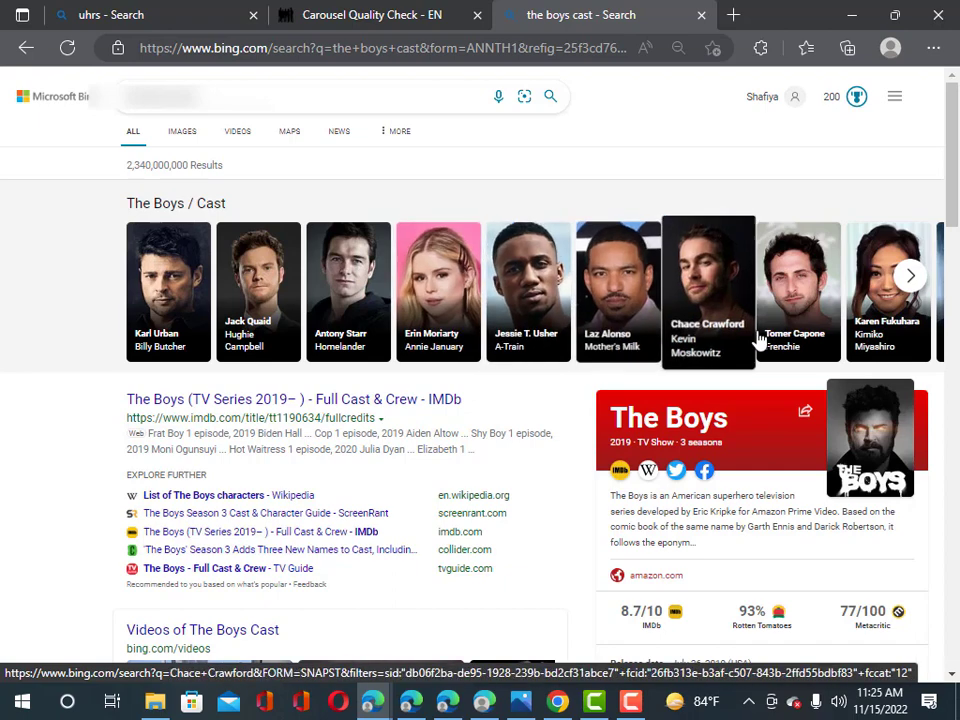
Return to the judging task and submit Yes as the consistency judgment for The Boys cast carousel.
{"action": "left_click", "coordinate": [352, 18]}
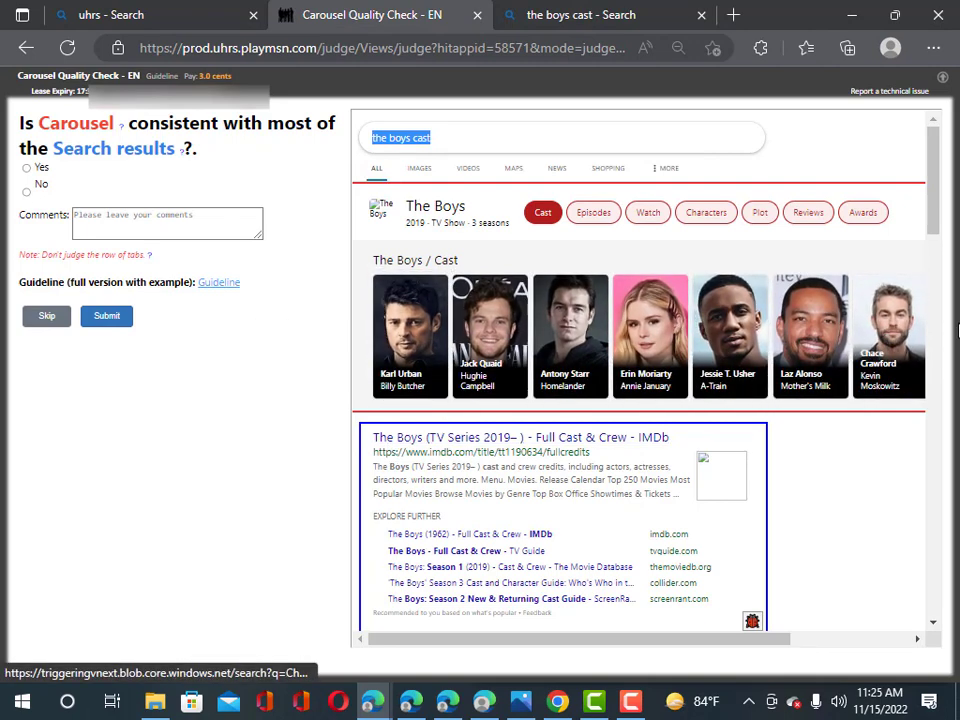
{"action": "left_click", "coordinate": [27, 169]}
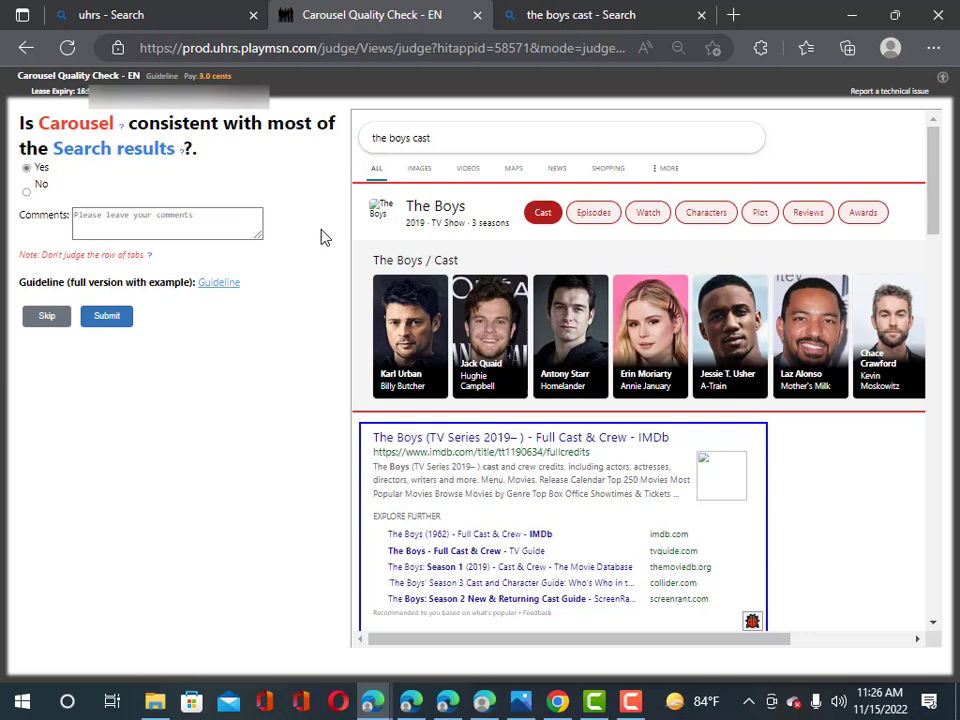
{"action": "left_click", "coordinate": [105, 316]}
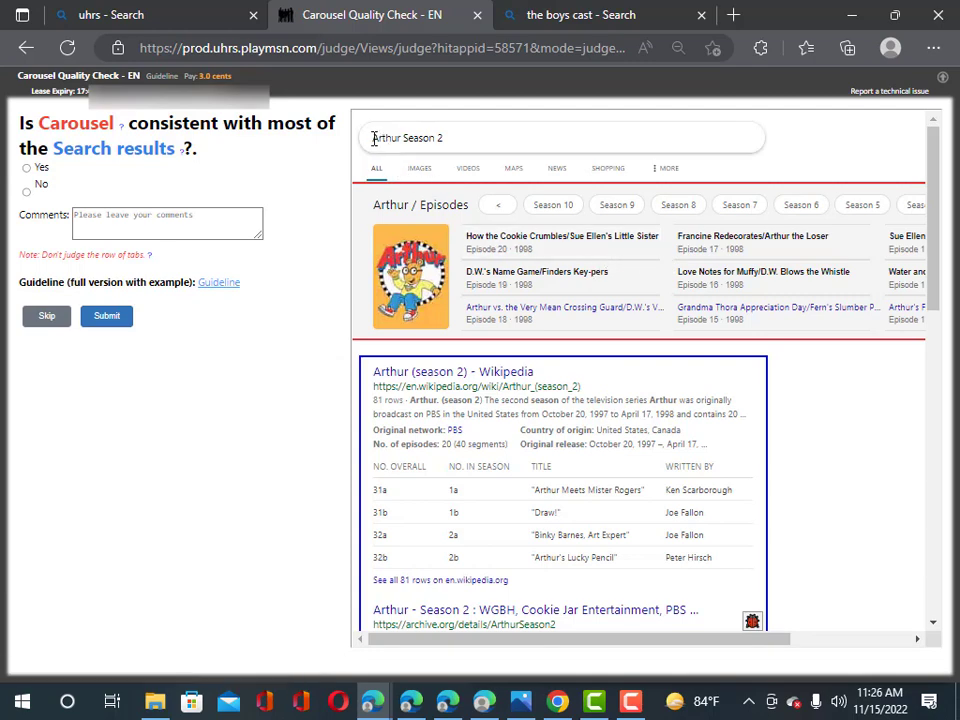
Copy the query "Arthur Season 2" from the task, close the previous search, and run the query as a web search in a new tab.
{"action": "left_click_drag", "start_coordinate": [373, 138], "coordinate": [445, 140]}
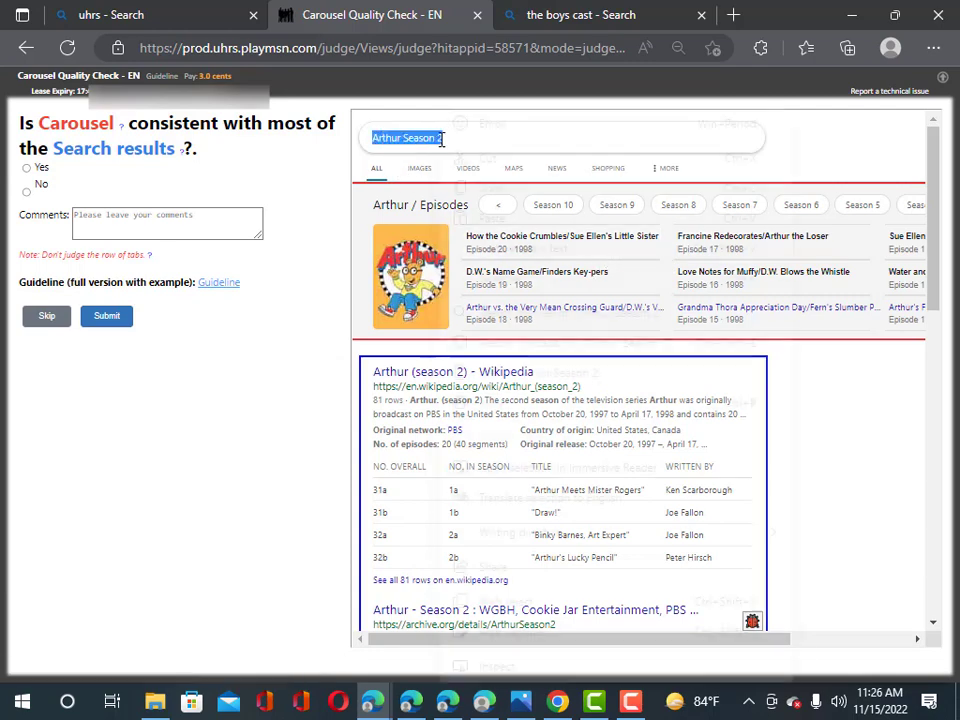
{"action": "right_click", "coordinate": [440, 138]}
{"action": "left_click", "coordinate": [493, 188]}
{"action": "left_click", "coordinate": [701, 15]}
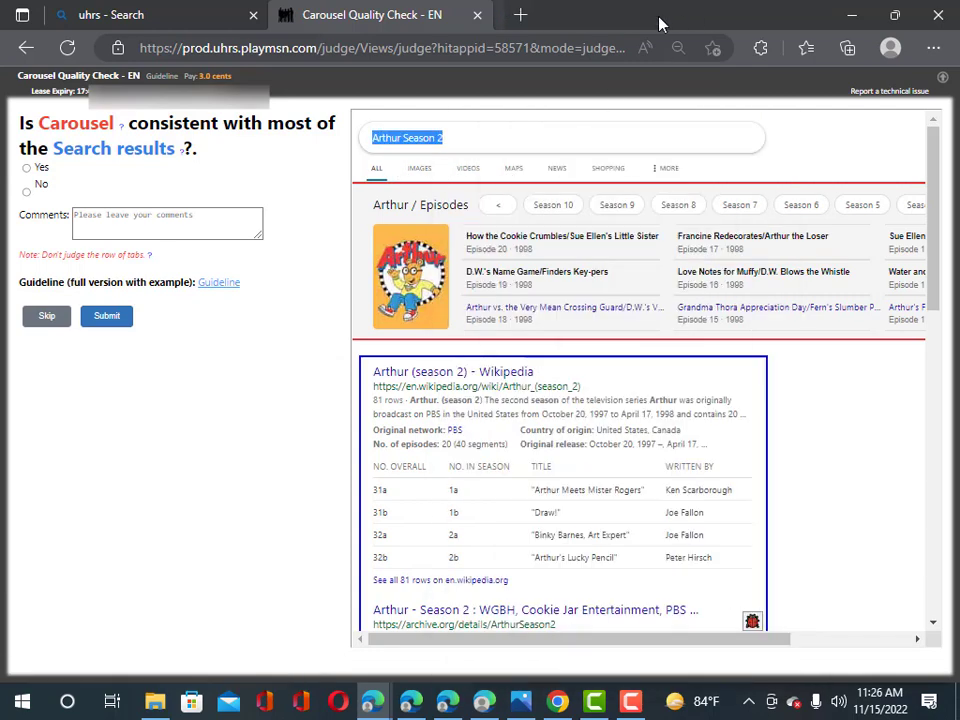
{"action": "left_click", "coordinate": [514, 14]}
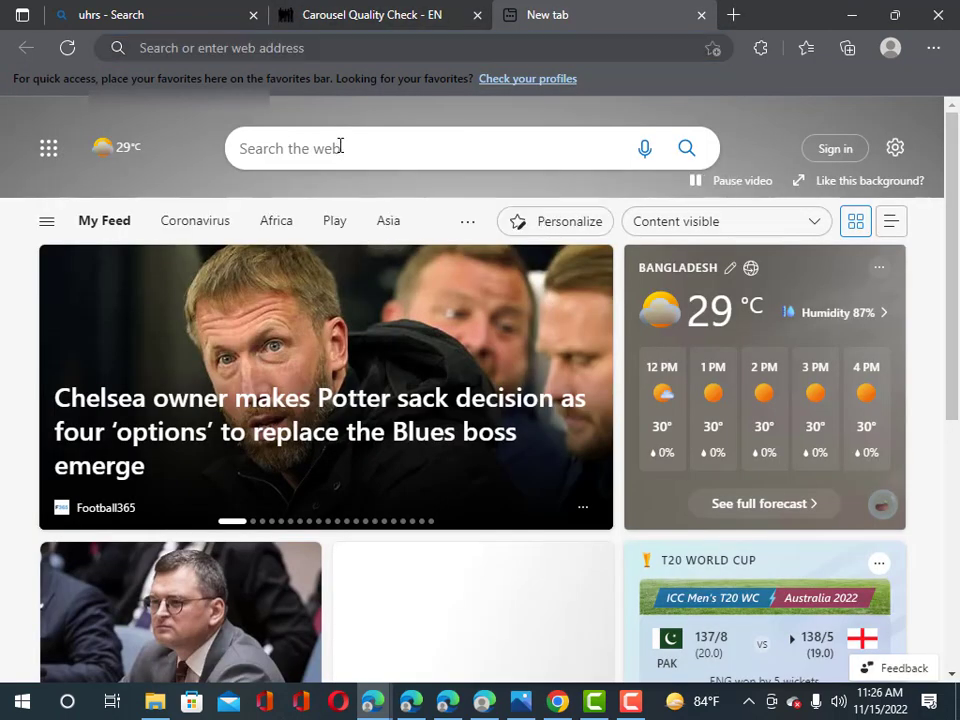
{"action": "left_click", "coordinate": [339, 146]}
{"action": "right_click", "coordinate": [342, 150]}
{"action": "left_click", "coordinate": [407, 324]}
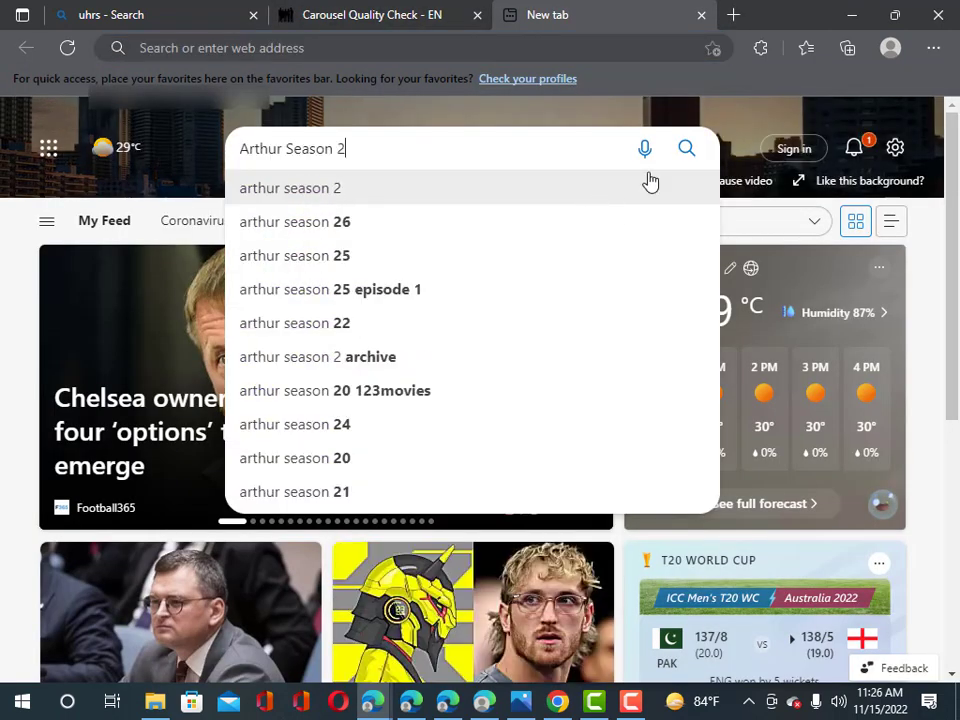
{"action": "left_click", "coordinate": [692, 156]}
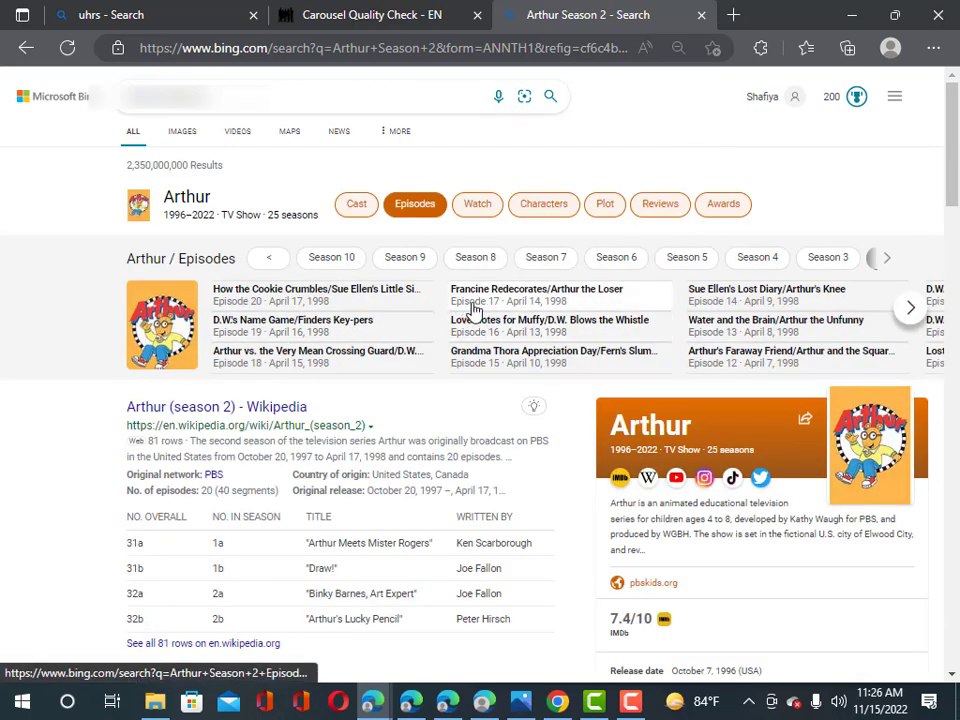
Return to the judging task, submit Yes as the consistency judgment for the Arthur episodes carousel, and dismiss the closing notice.
{"action": "left_click", "coordinate": [390, 18]}
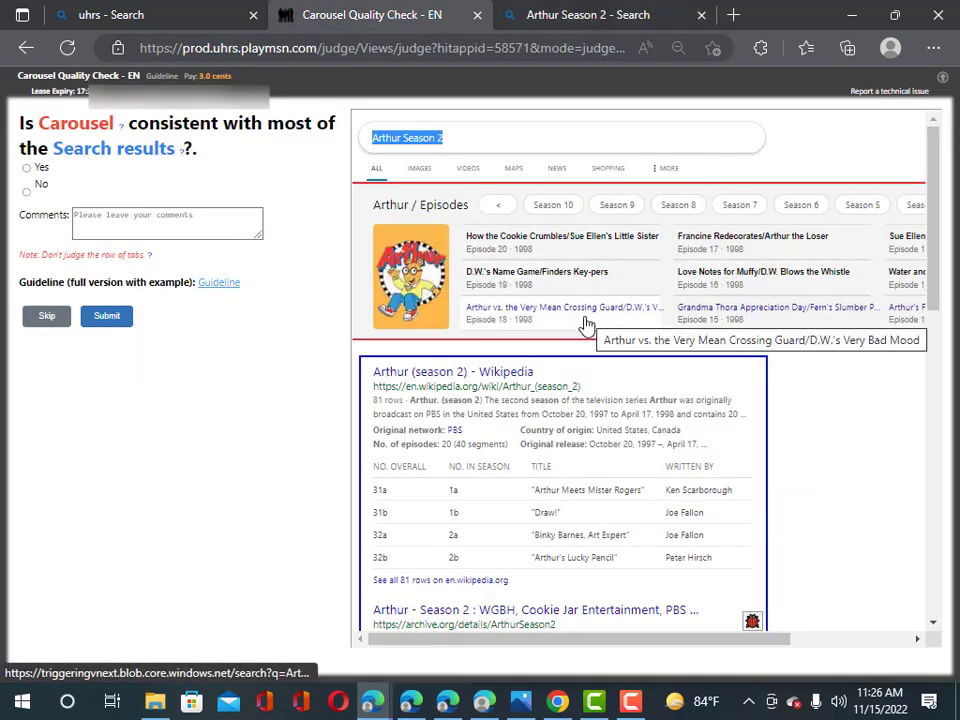
{"action": "left_click", "coordinate": [26, 168]}
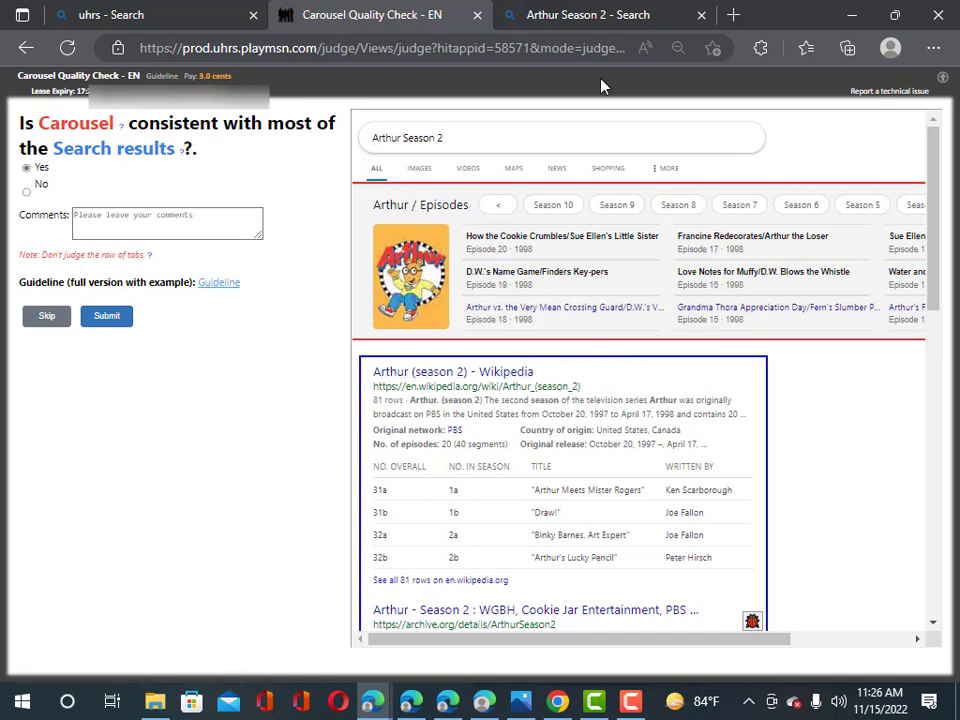
{"action": "left_click", "coordinate": [701, 16]}
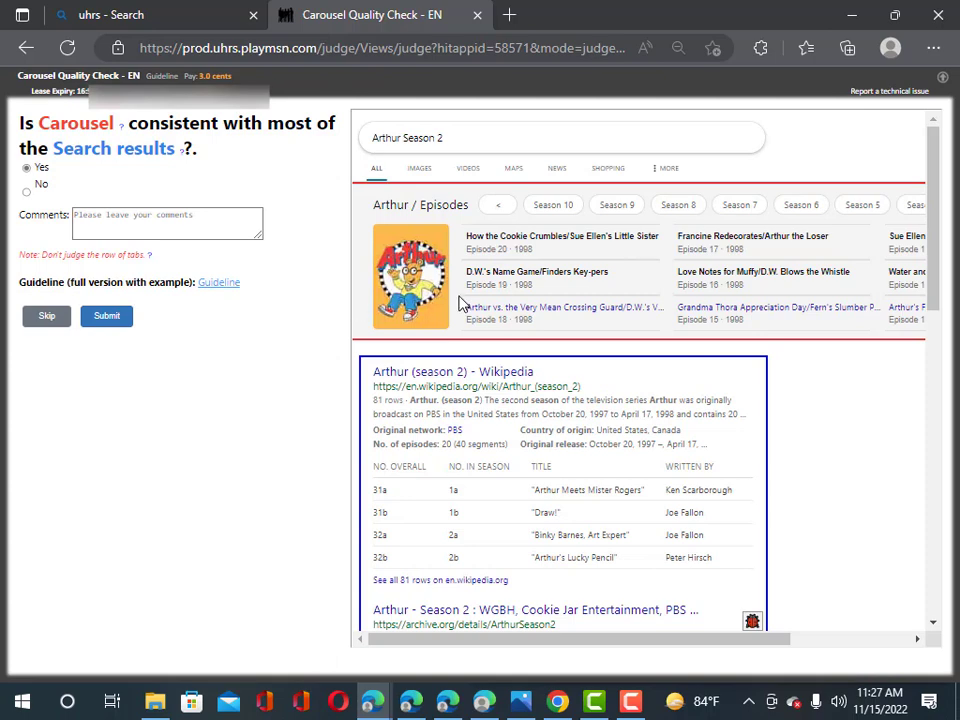
{"action": "left_click", "coordinate": [108, 319]}
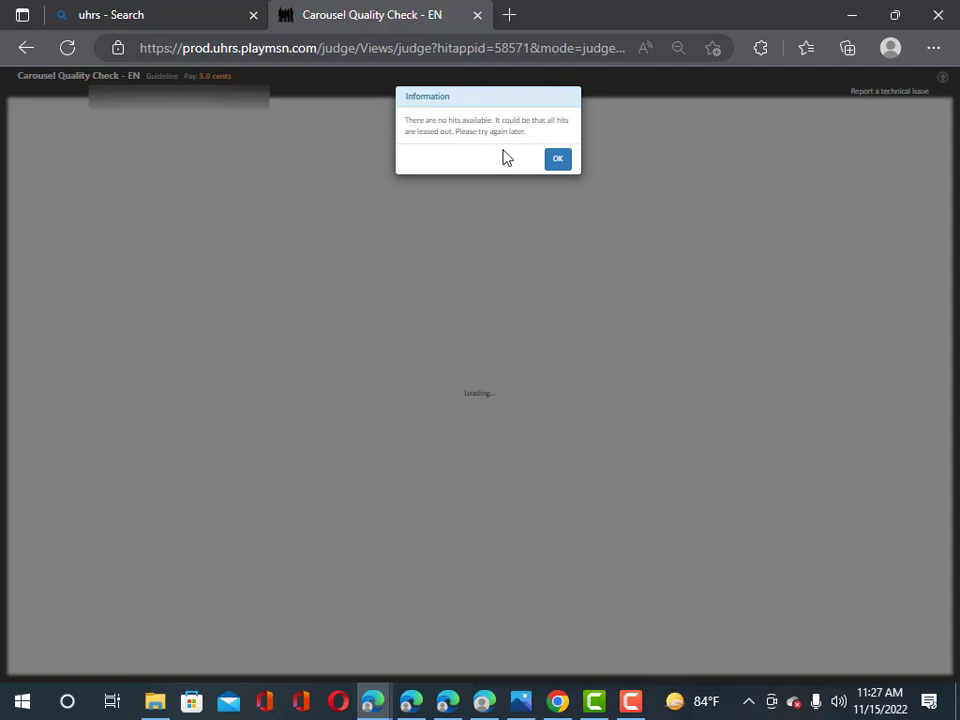
{"action": "left_click", "coordinate": [561, 160]}
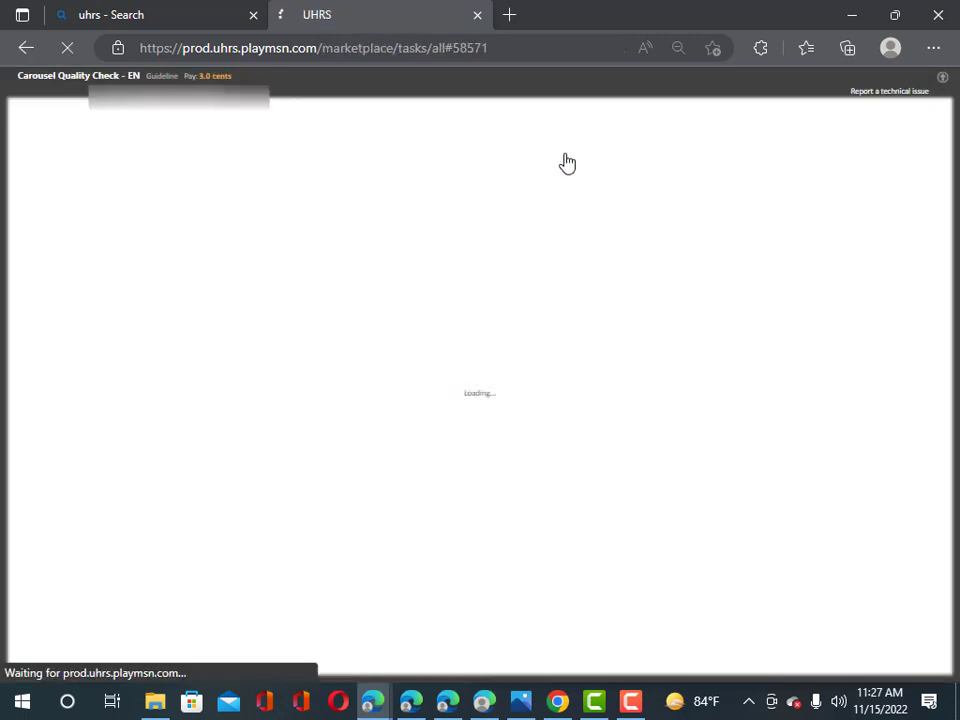